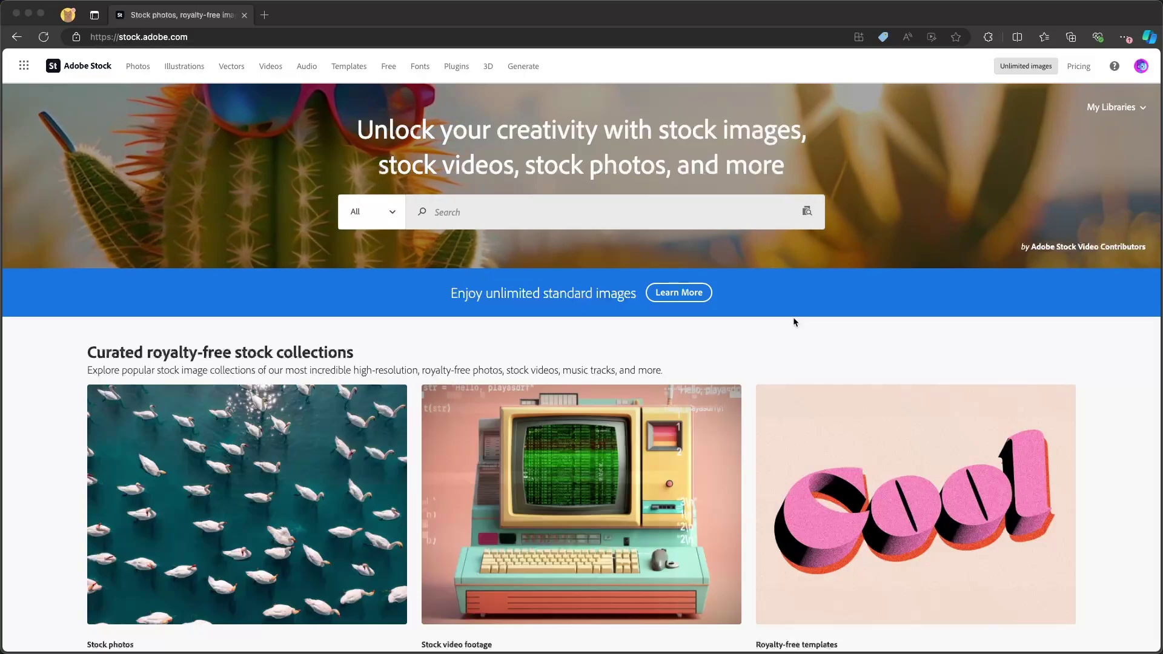
Search the stock library for "abstract sports" across All content types.
click(571, 216)
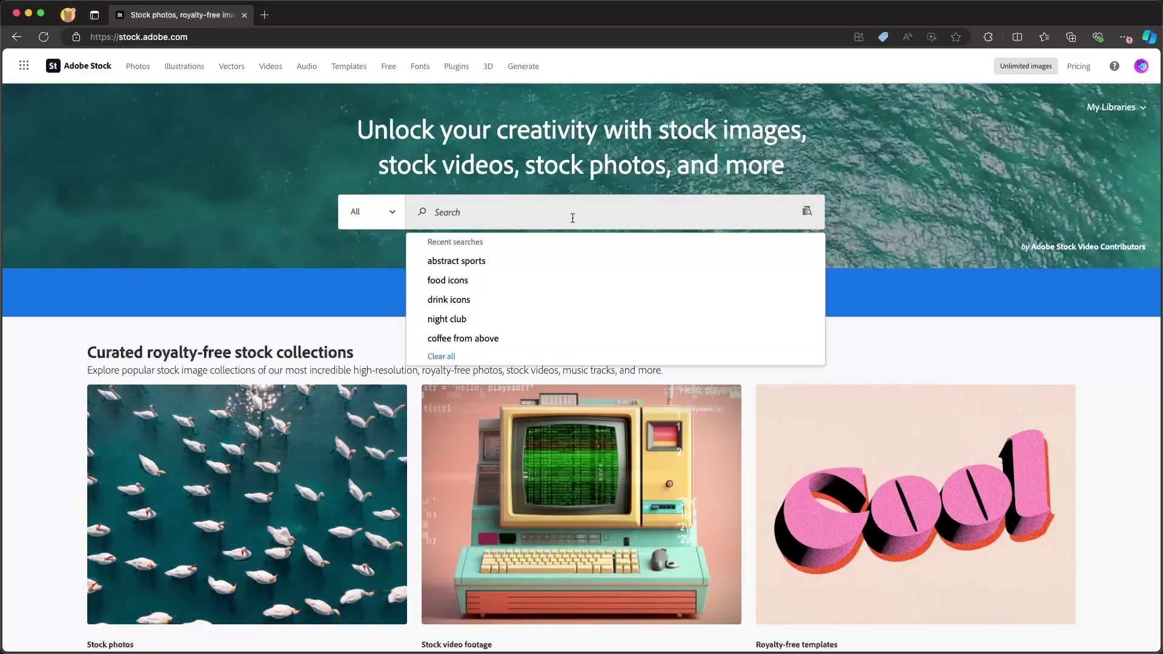
text(abstract sports)
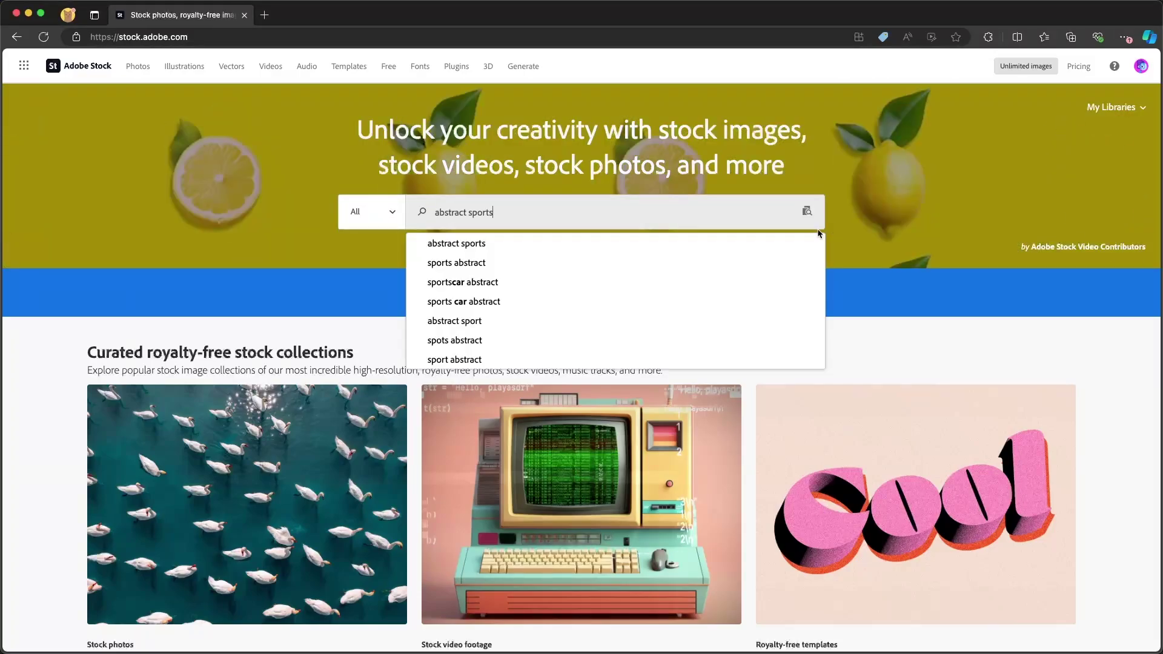
key(Return)
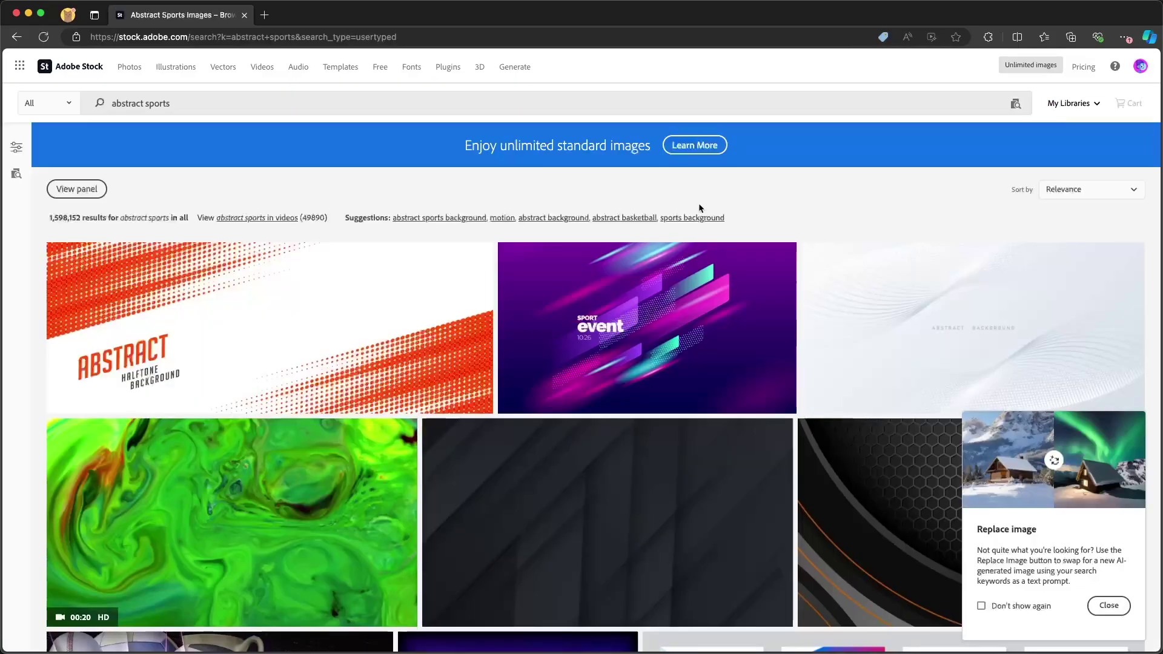
click(30, 104)
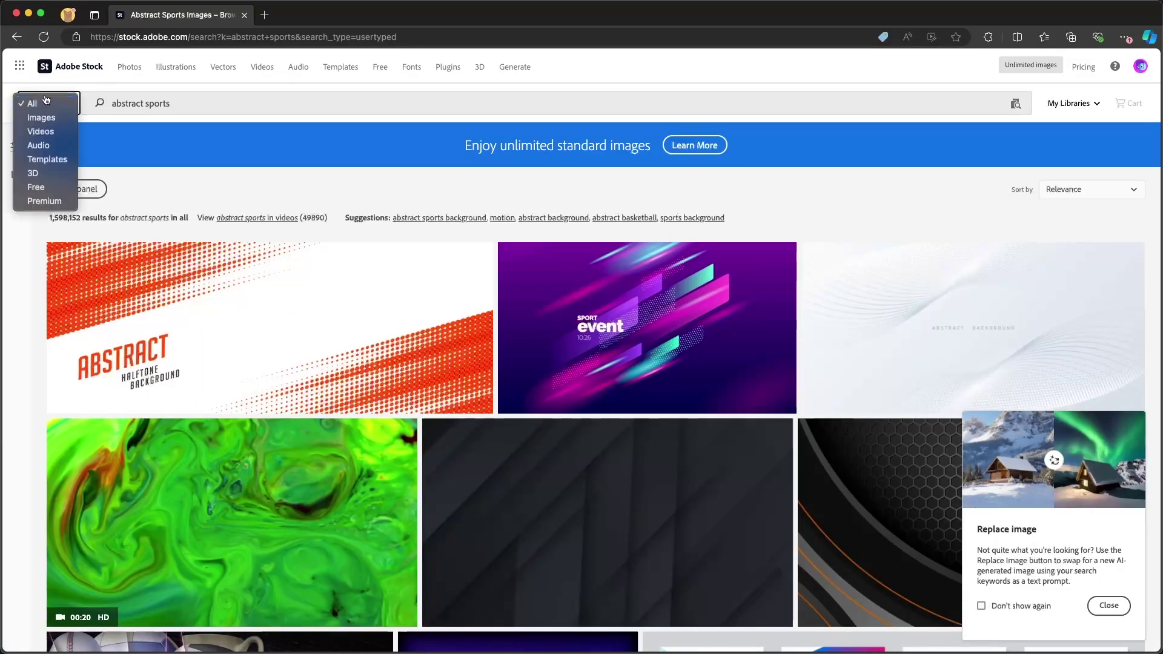
click(87, 96)
Browse the results and open the abstract football player image's details.
scroll(372, 203, down, 5)
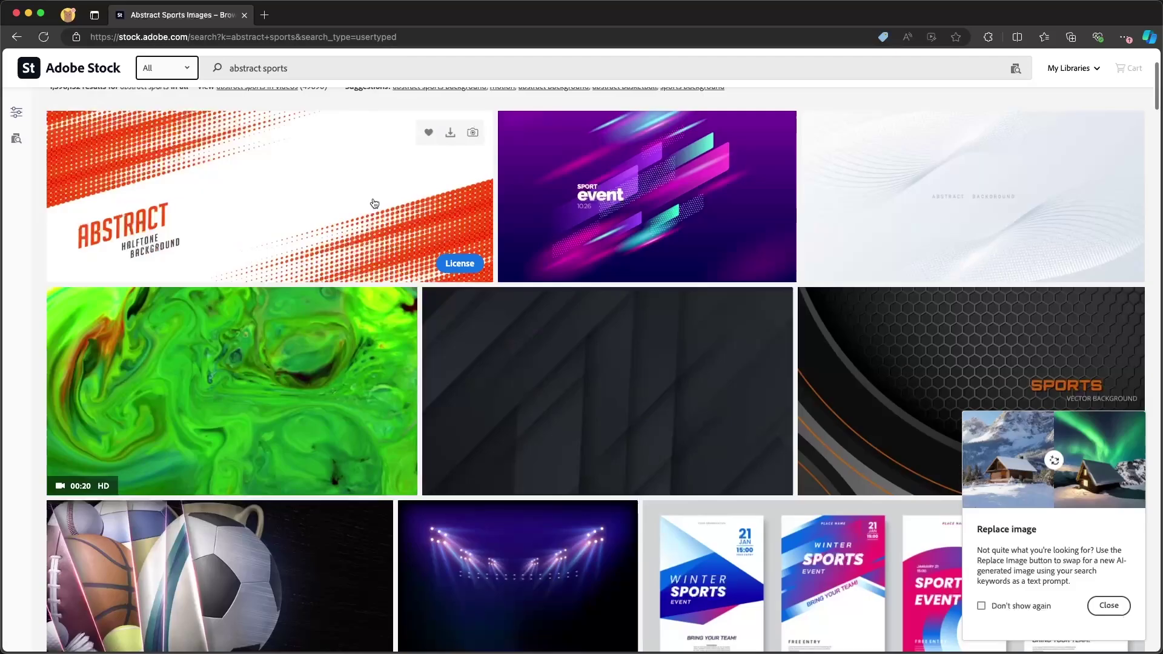
scroll(374, 203, down, 15)
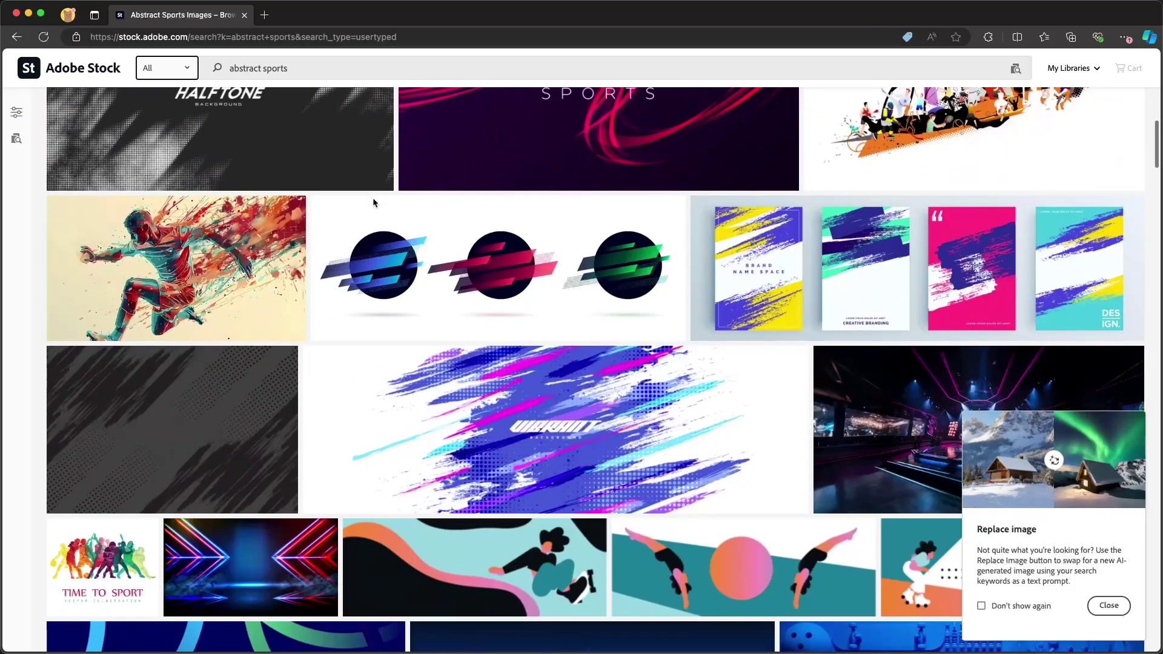
scroll(372, 201, down, 10)
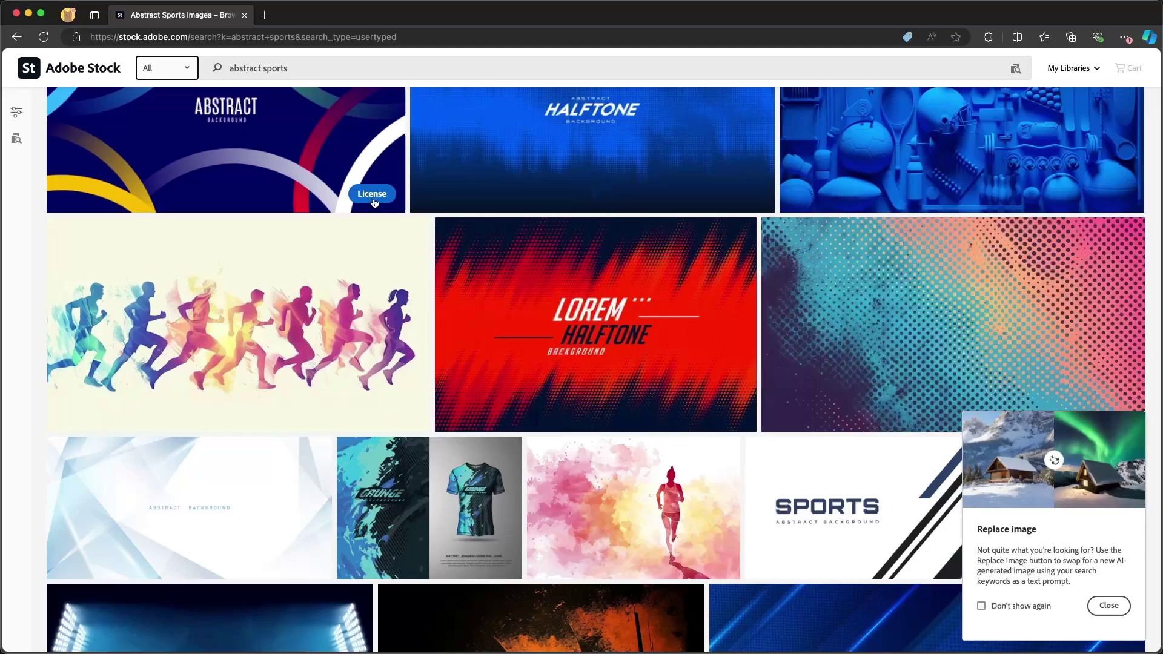
scroll(374, 202, up, 7)
scroll(374, 202, up, 3)
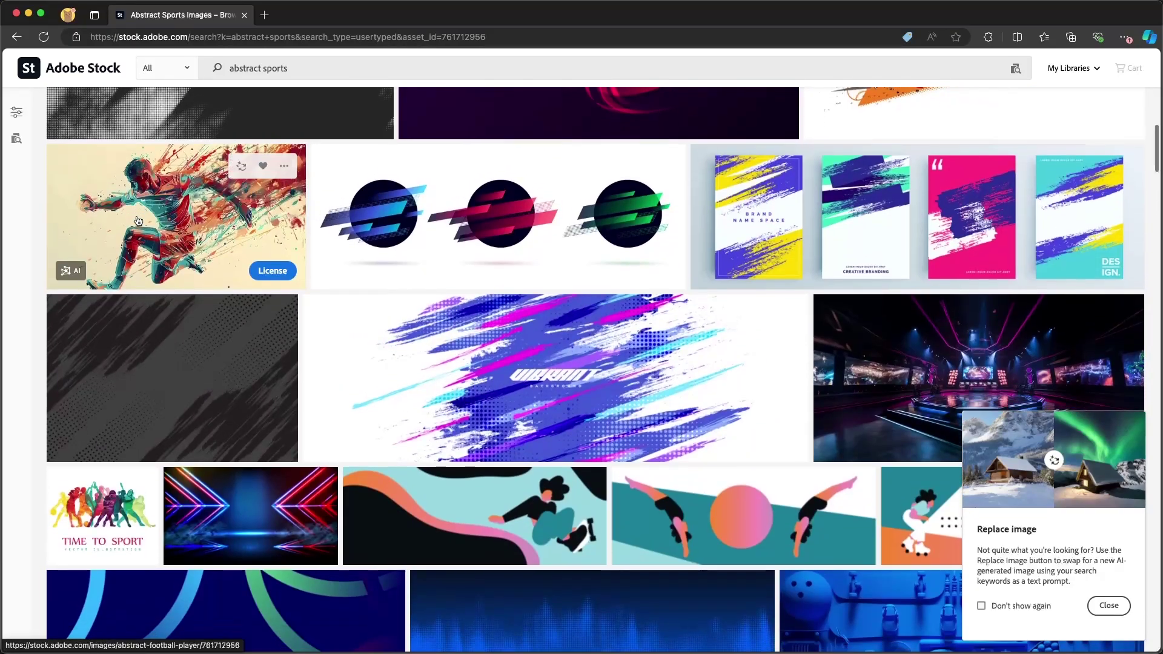
click(138, 221)
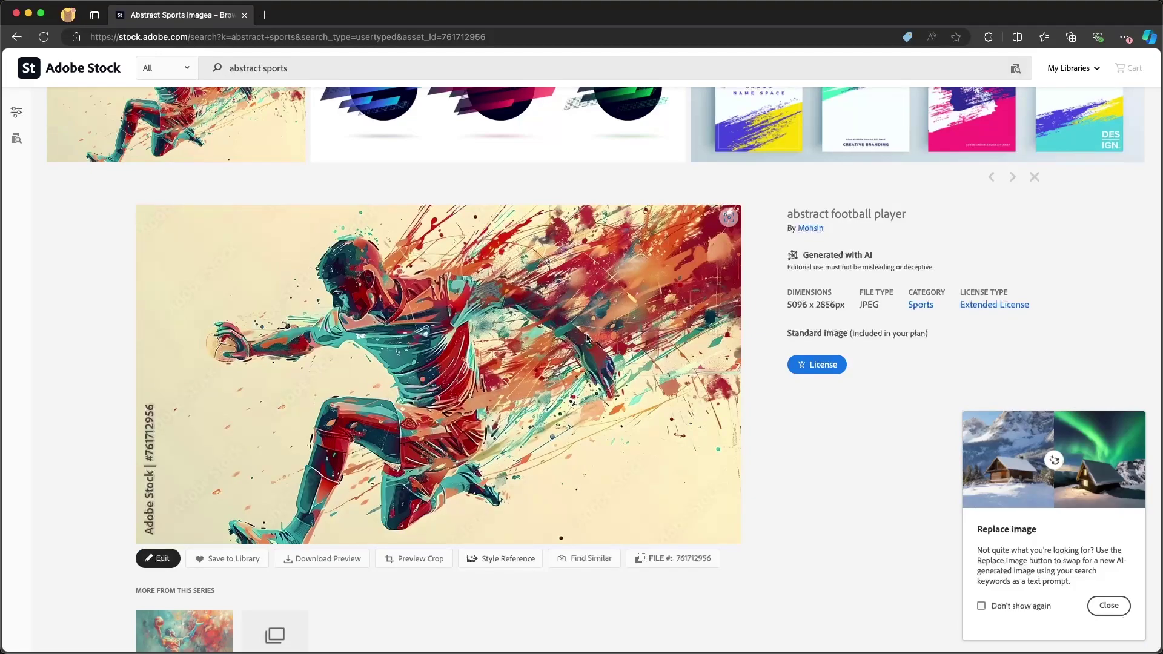
Review the abstract football player details, including the related series image and similar 4K HD videos.
scroll(587, 339, down, 3)
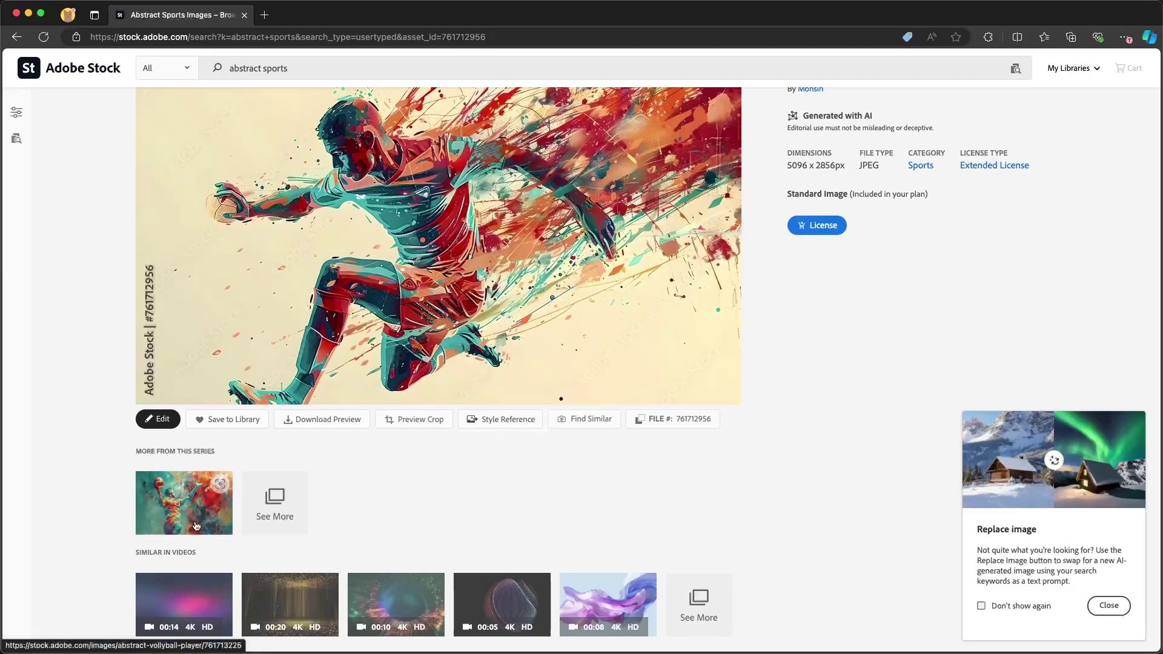
scroll(195, 526, up, 2)
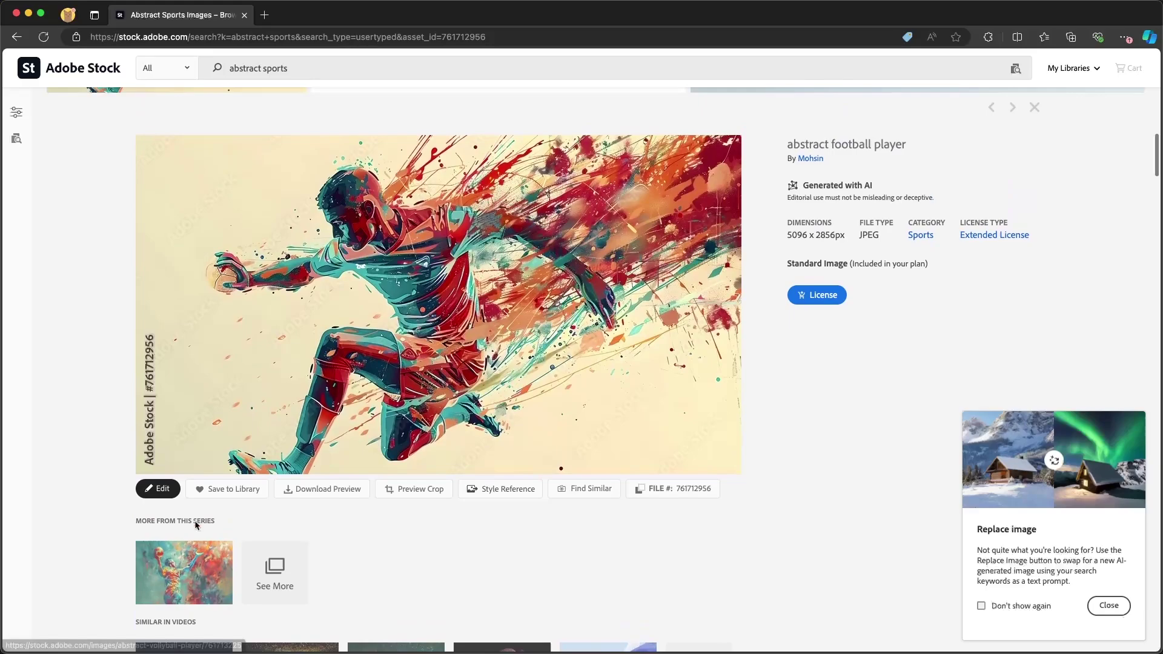
scroll(195, 526, up, 1)
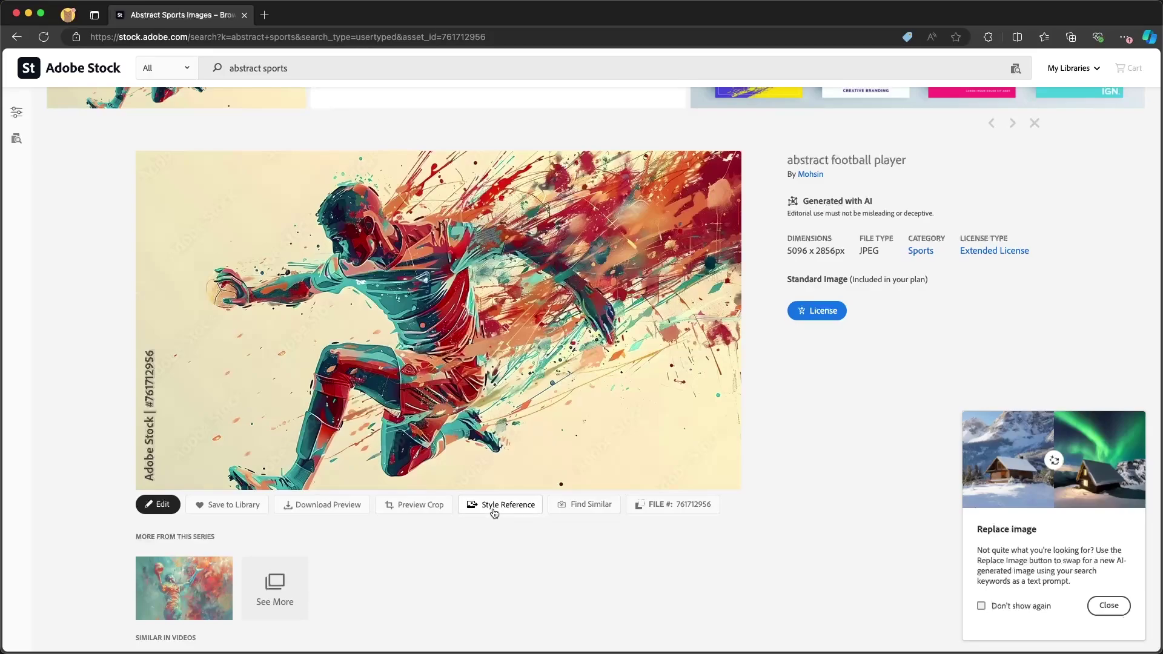
Generate "a football player jumping in the air" images using the abstract player image as style reference.
click(494, 511)
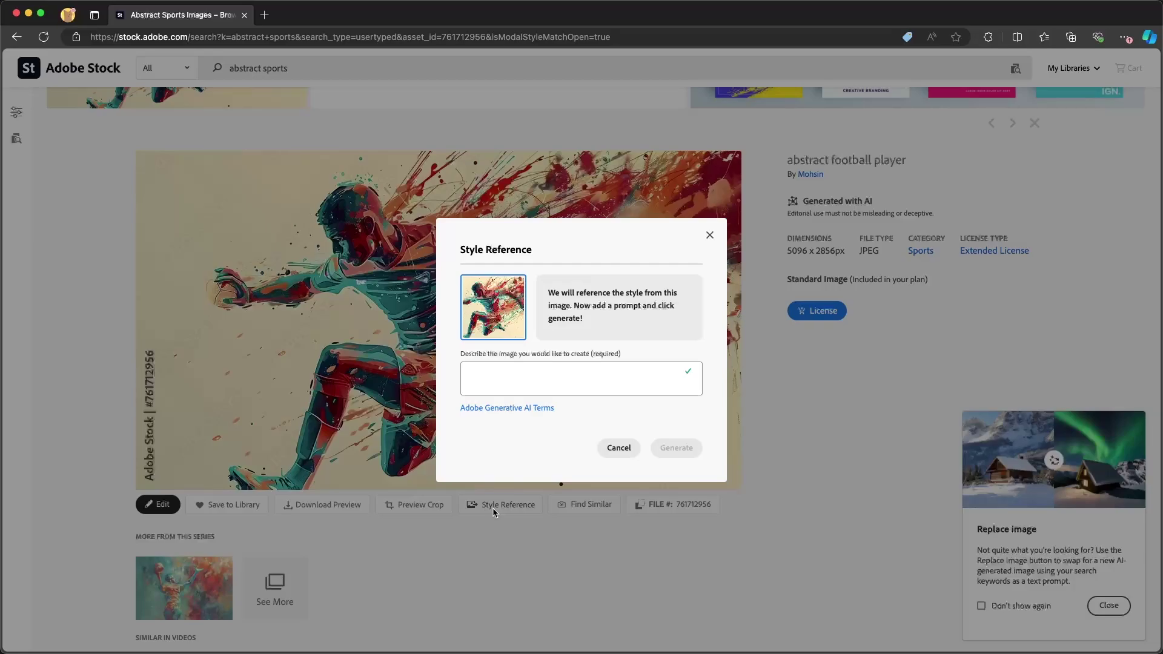
click(515, 370)
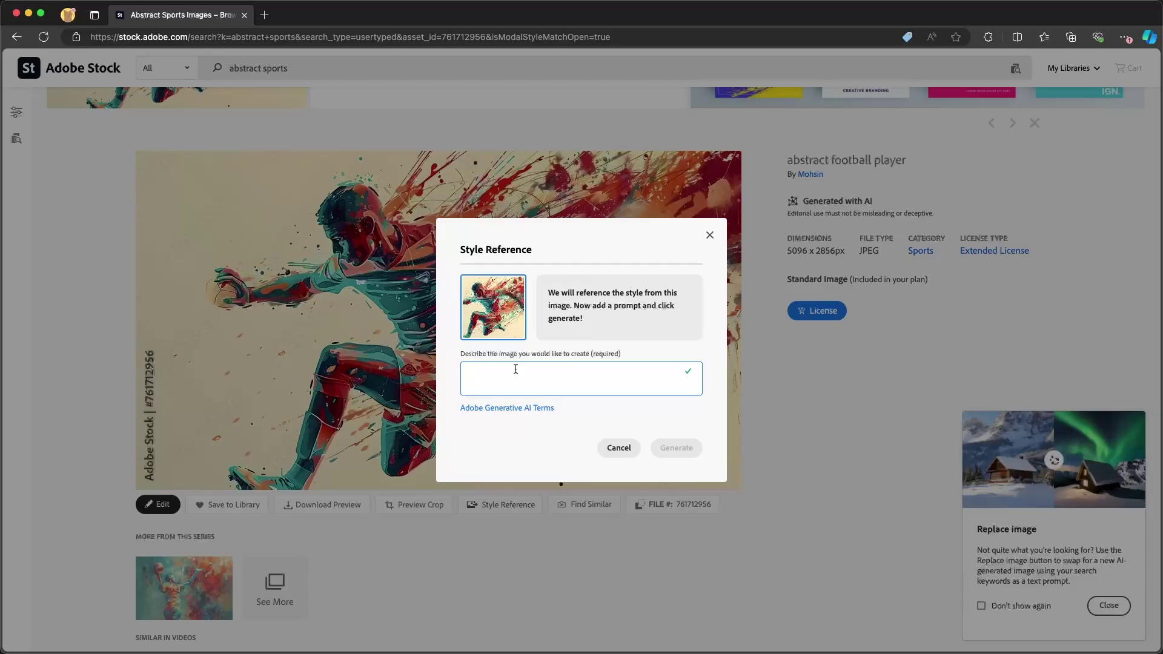
text(a footba)
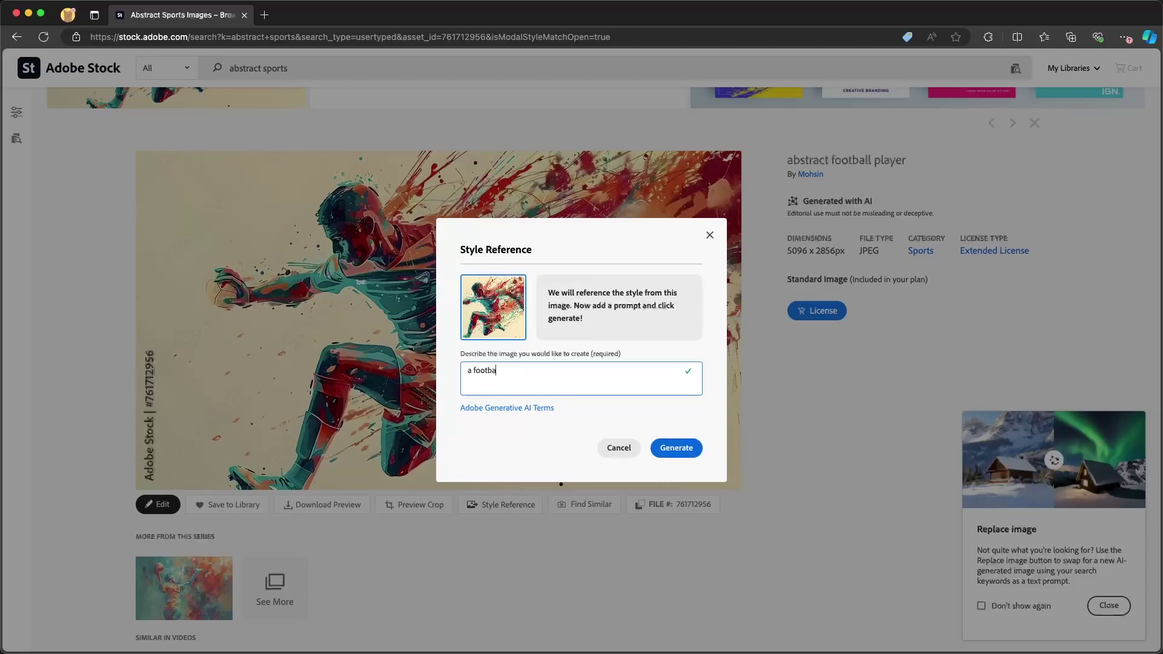
text(ll player jumping in the air)
click(693, 452)
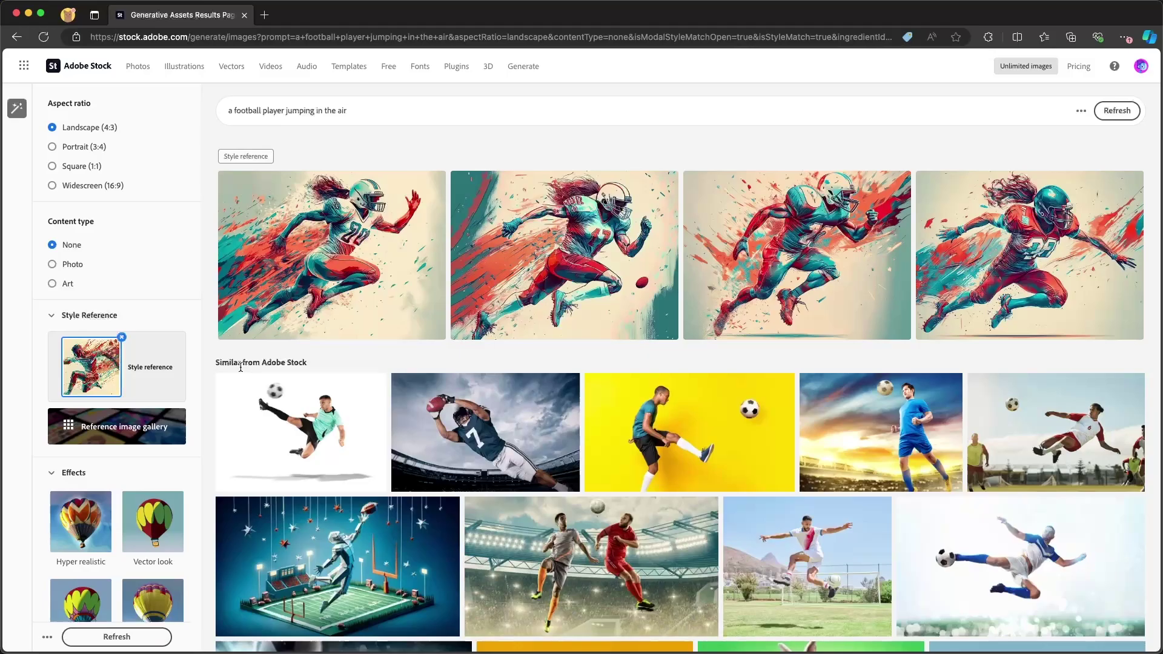
Look over the four generated football images and the results below them.
scroll(367, 411, down, 6)
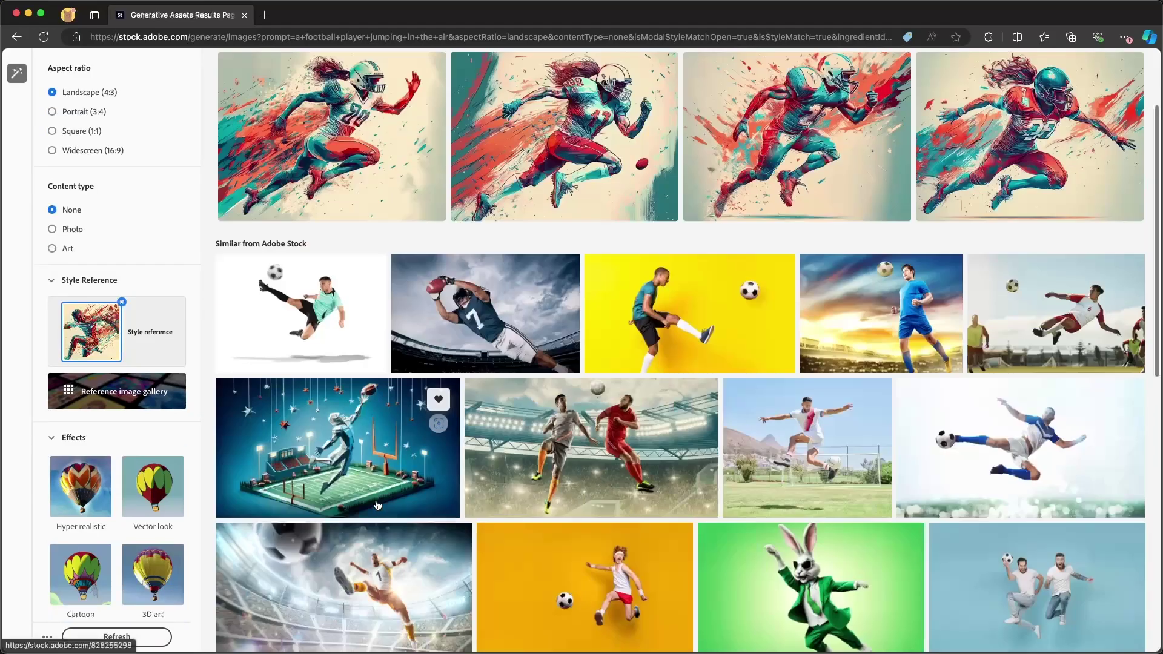
scroll(376, 505, down, 5)
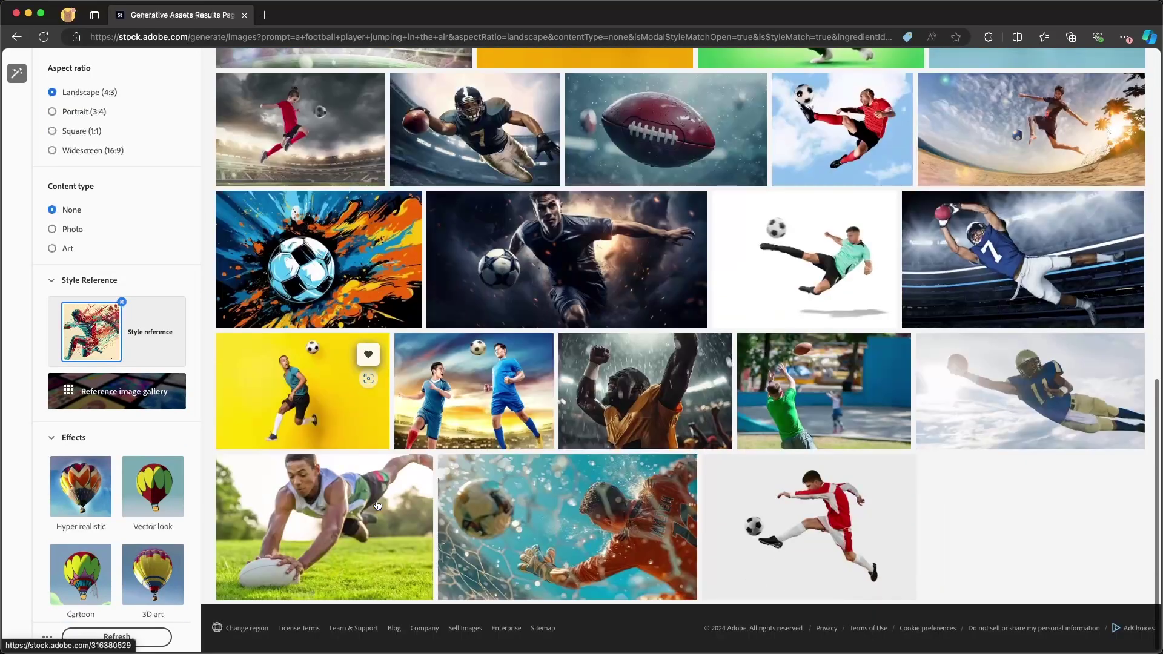
scroll(376, 505, up, 8)
scroll(376, 505, up, 3)
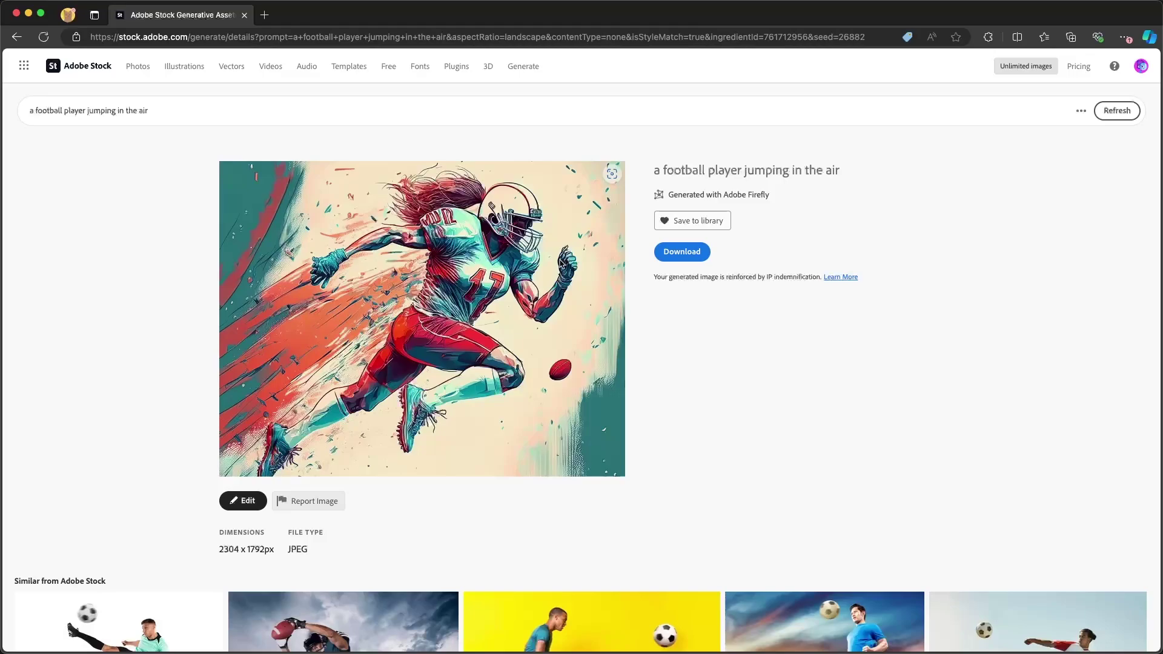
scroll(566, 303, down, 1)
scroll(566, 303, up, 1)
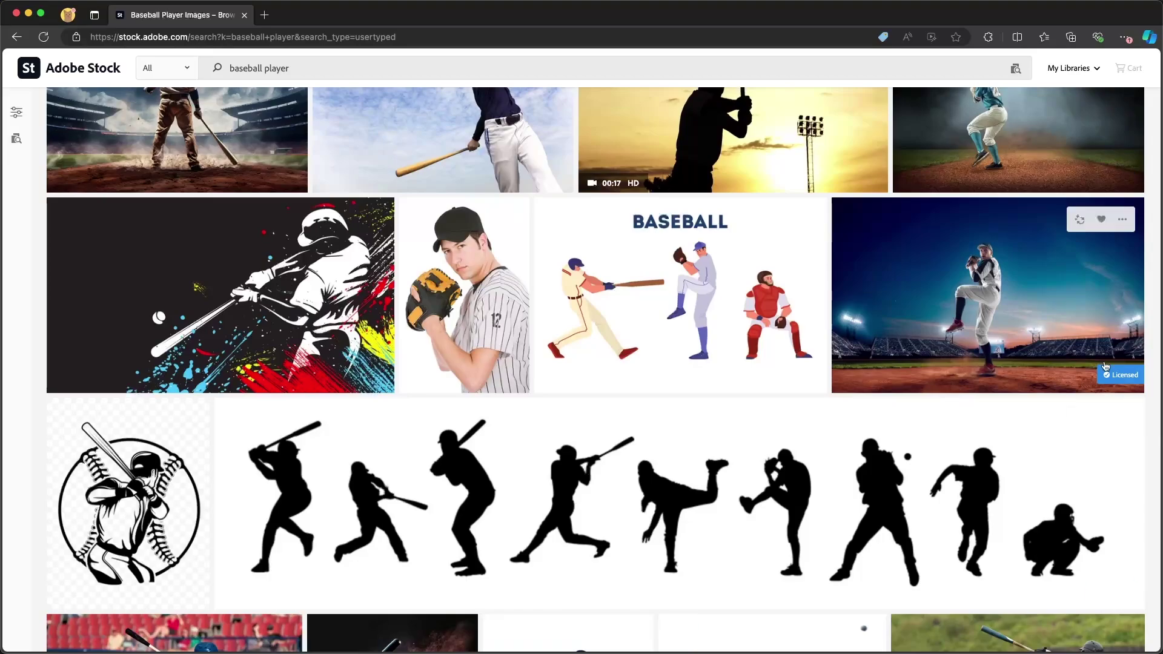
Scroll the baseball player results to the licensed stadium pitcher photo.
scroll(1029, 264, down, 3)
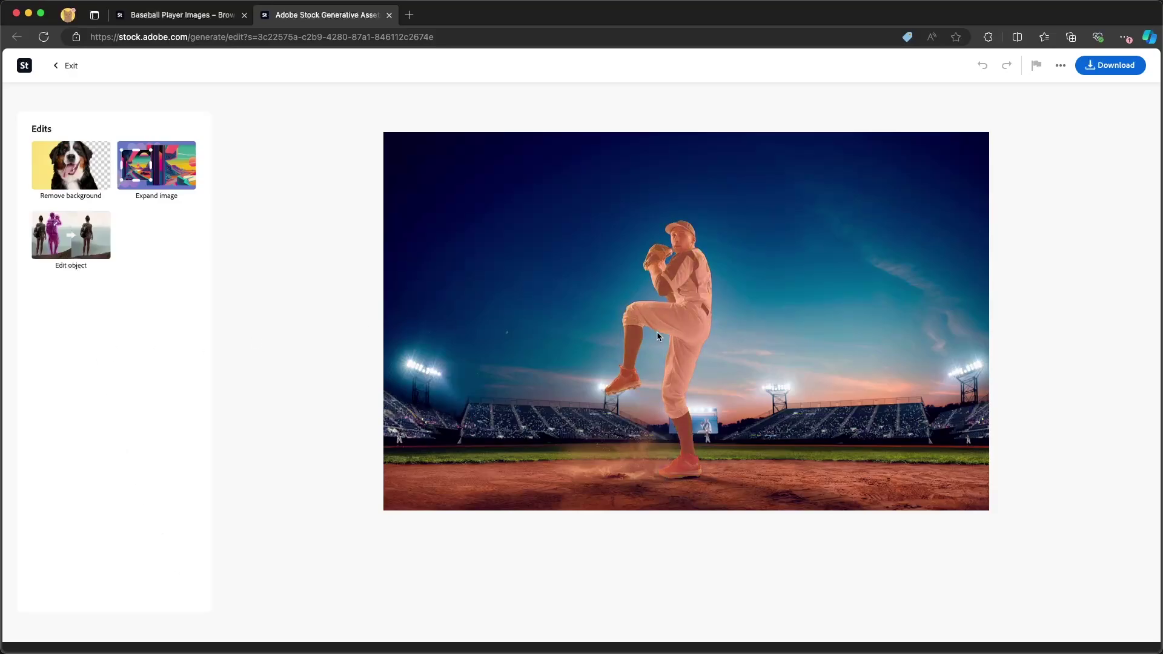
click(54, 170)
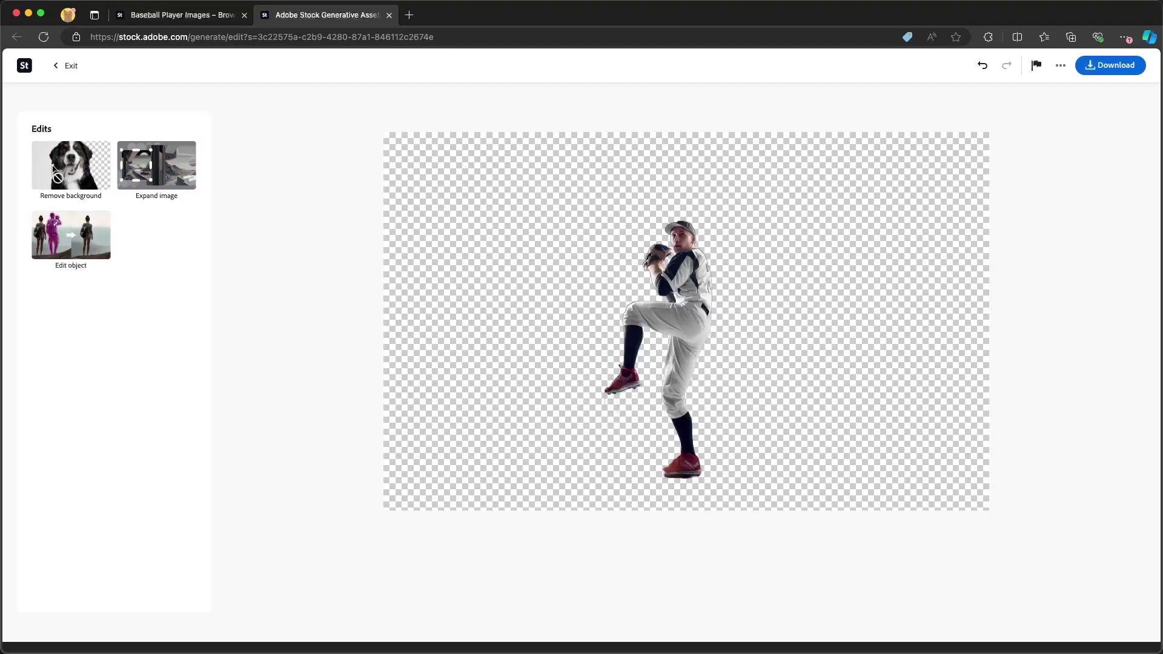
click(982, 66)
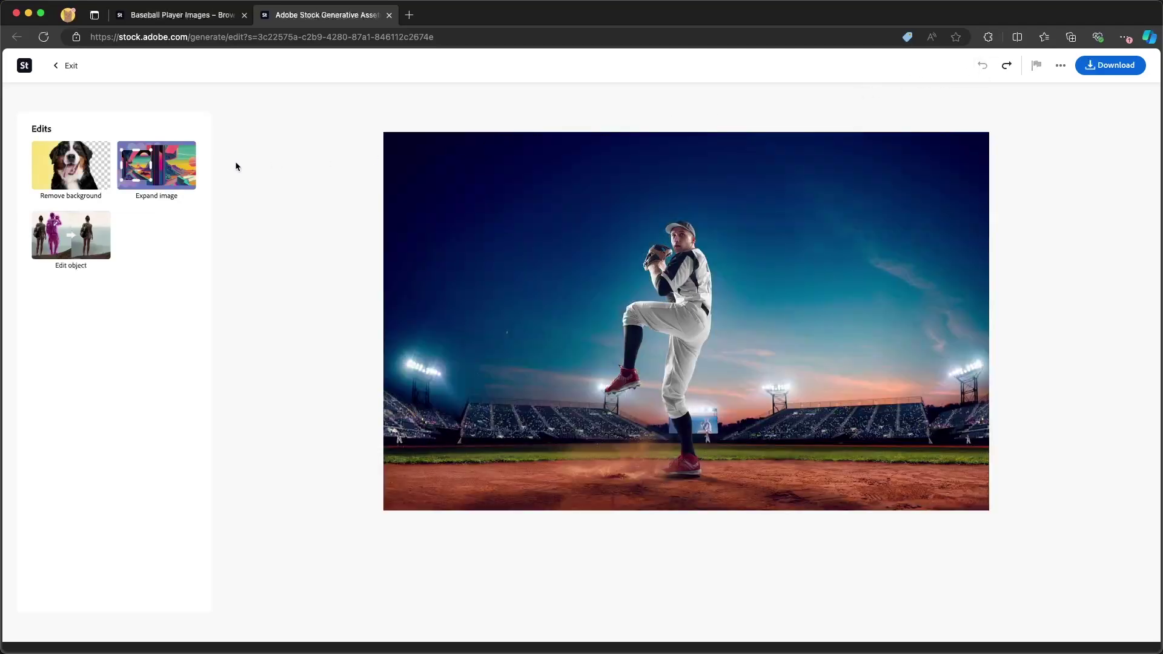
Expand the pitcher photo to a centered Square format, after trying Widescreen, and generate the fill.
click(176, 172)
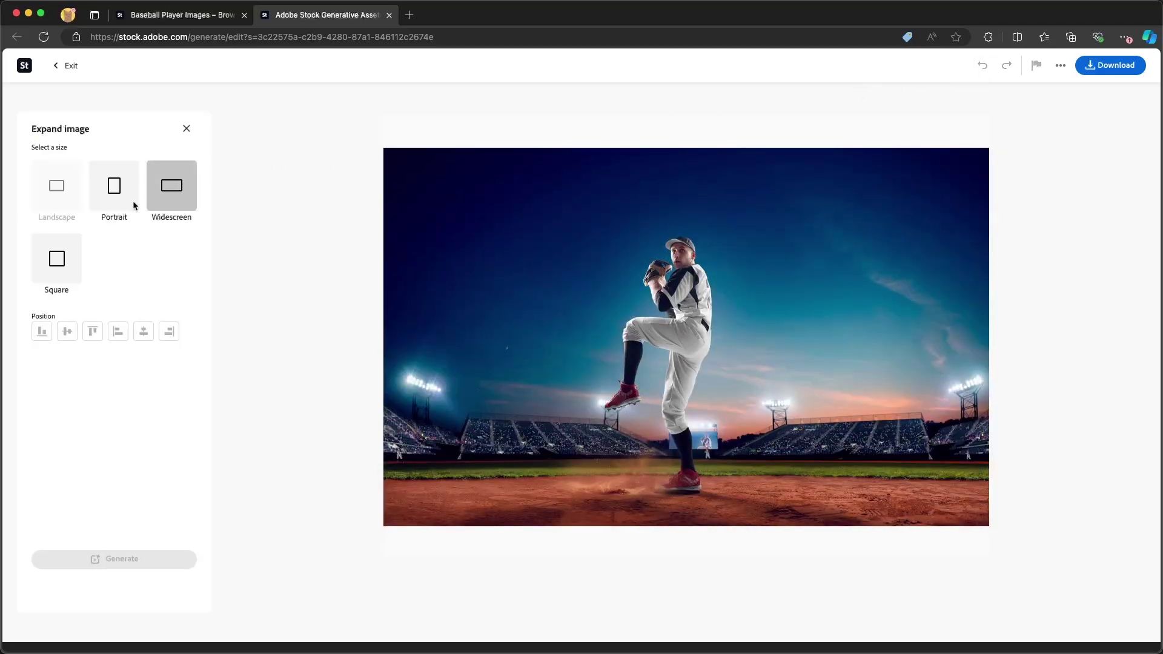
click(67, 272)
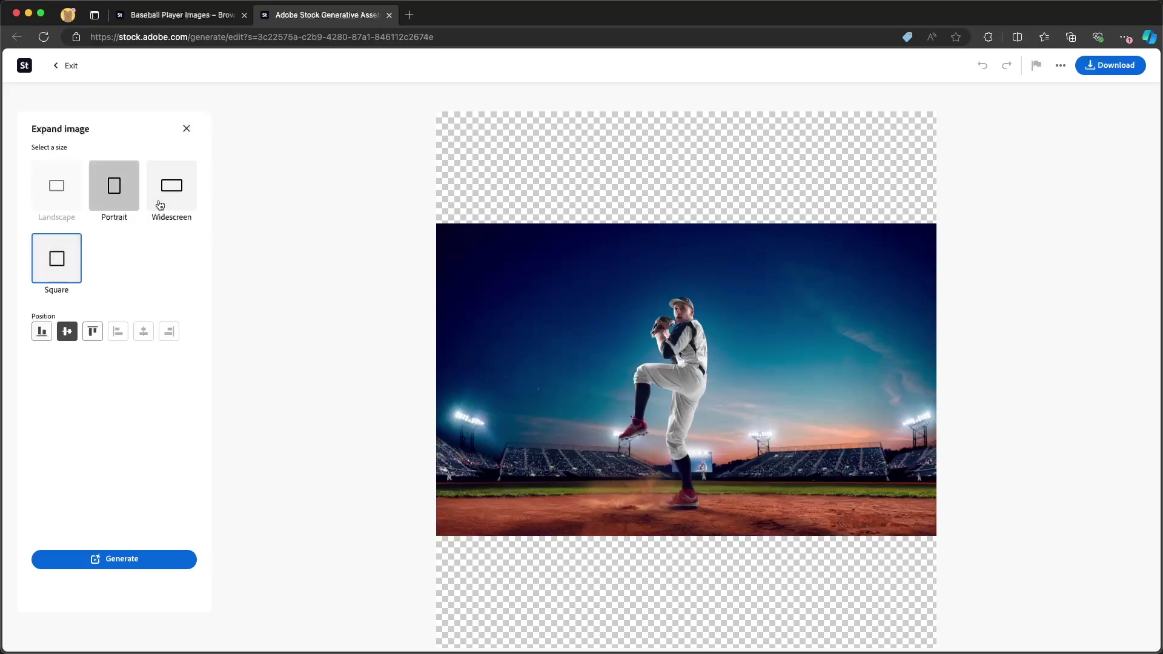
click(184, 204)
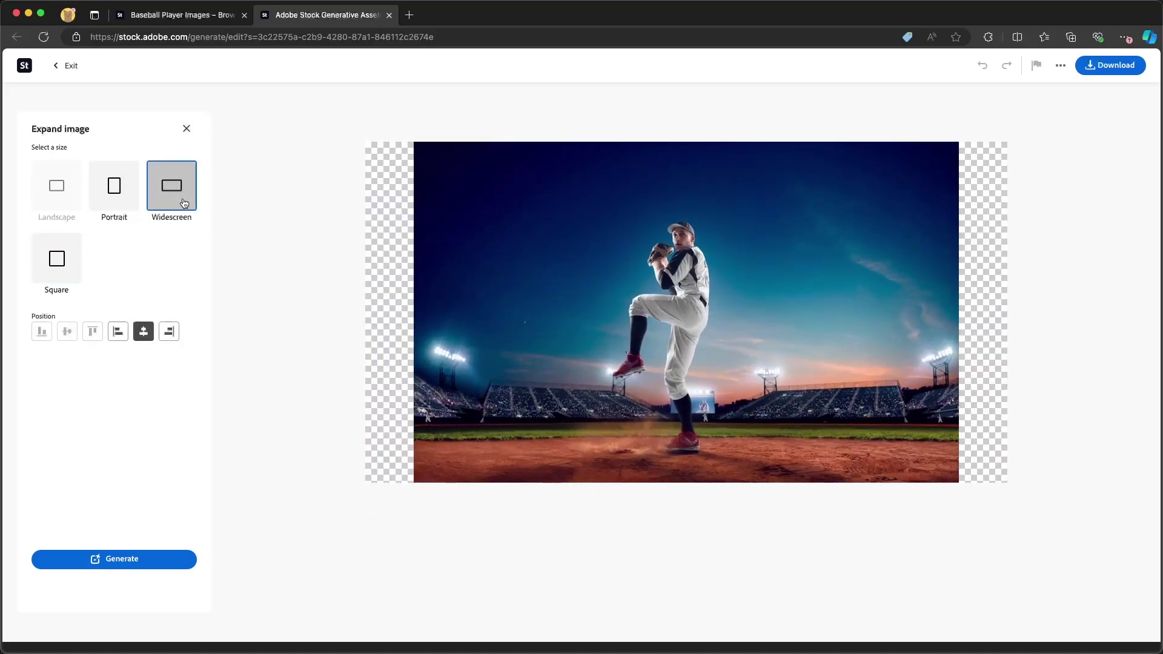
click(55, 259)
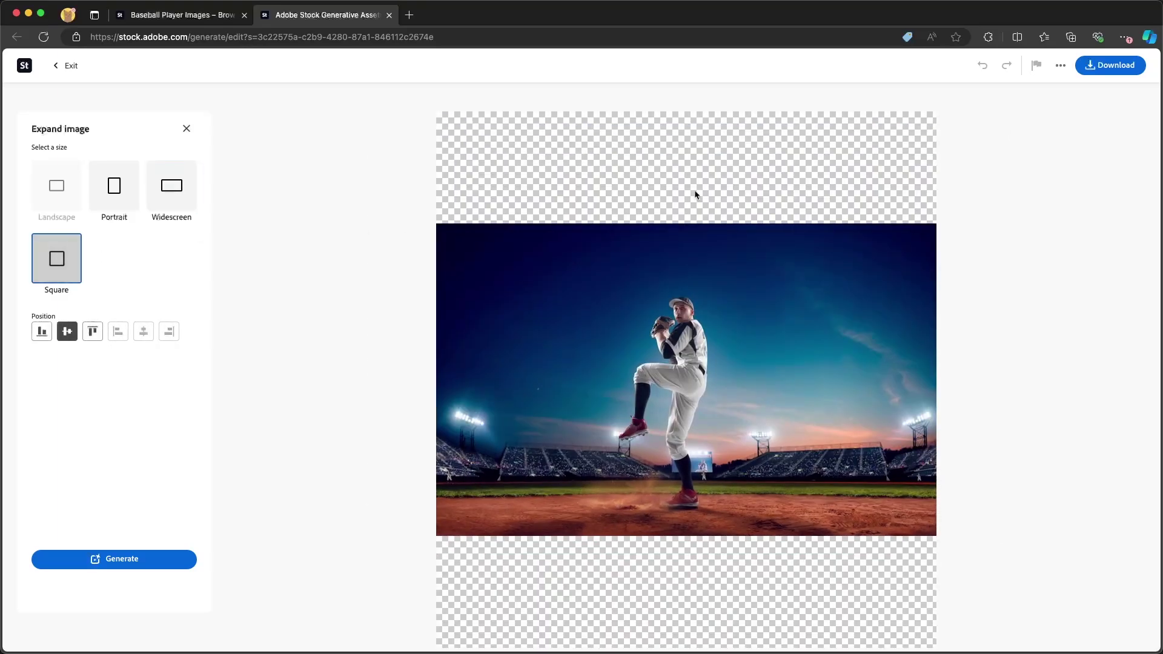
click(152, 558)
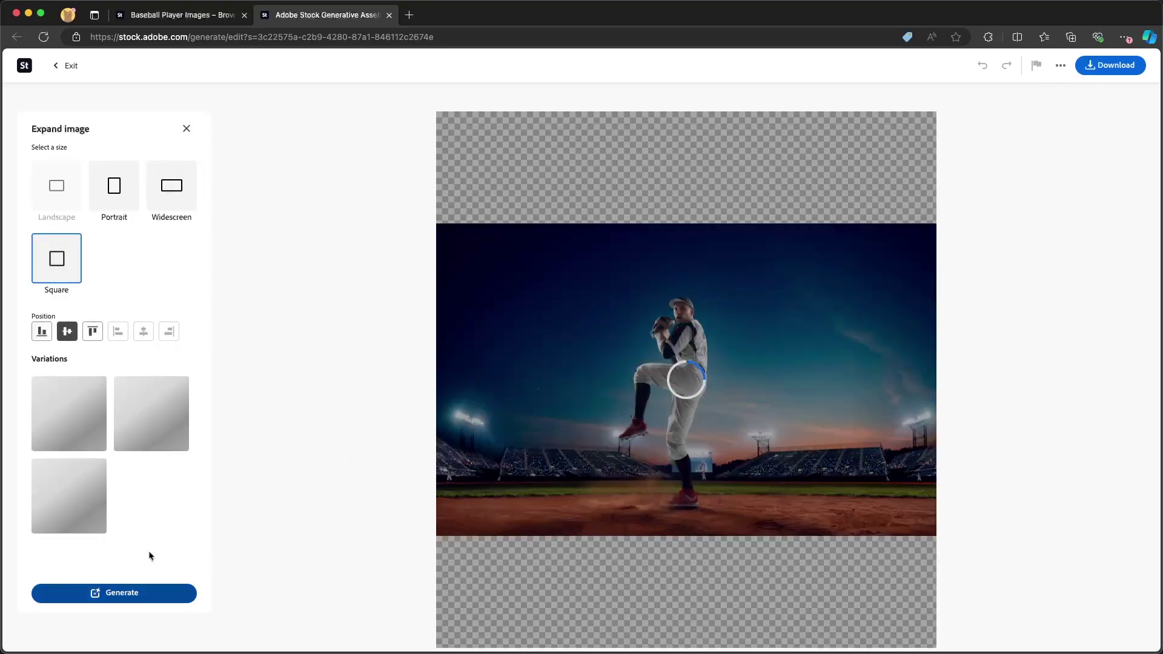